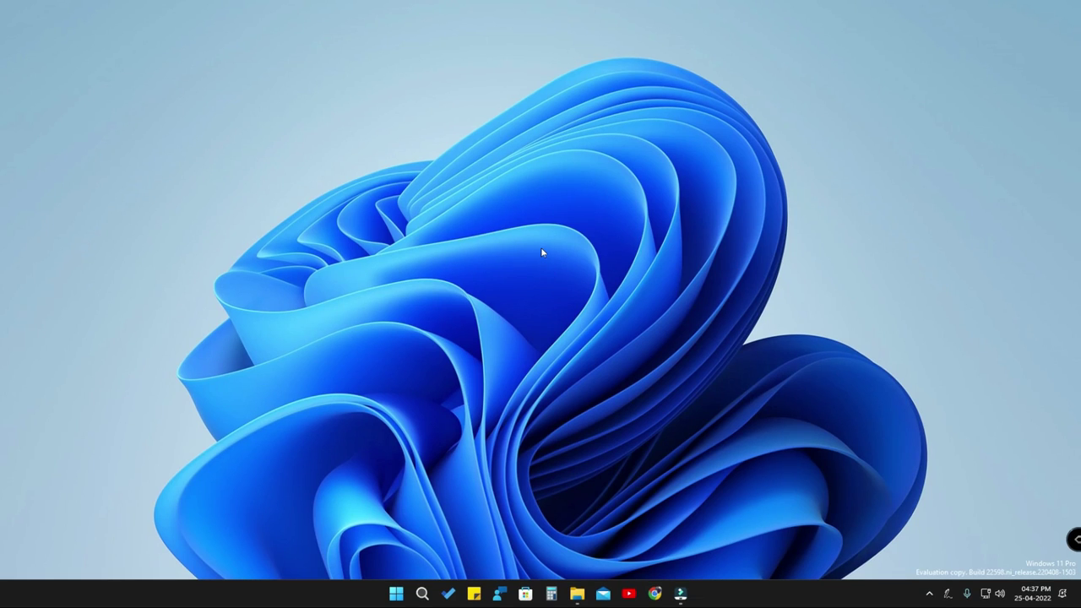
- Bring the File Explorer window showing the 2022 folder on TechNtech (E:) to the front
{"action": "mouse_move", "coordinate": [577, 594]}
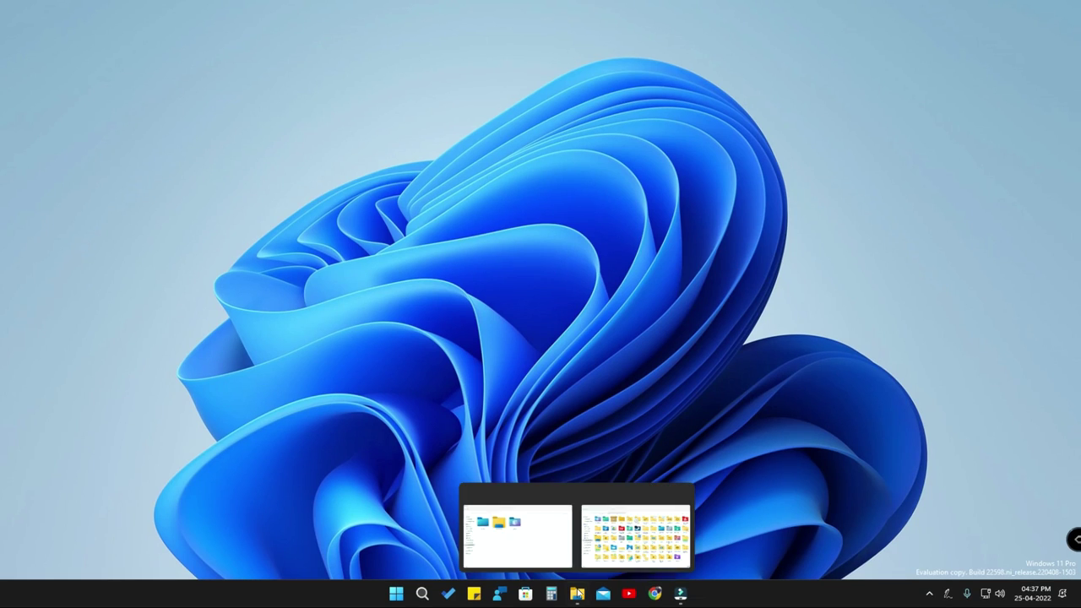
{"action": "left_click", "coordinate": [527, 531]}
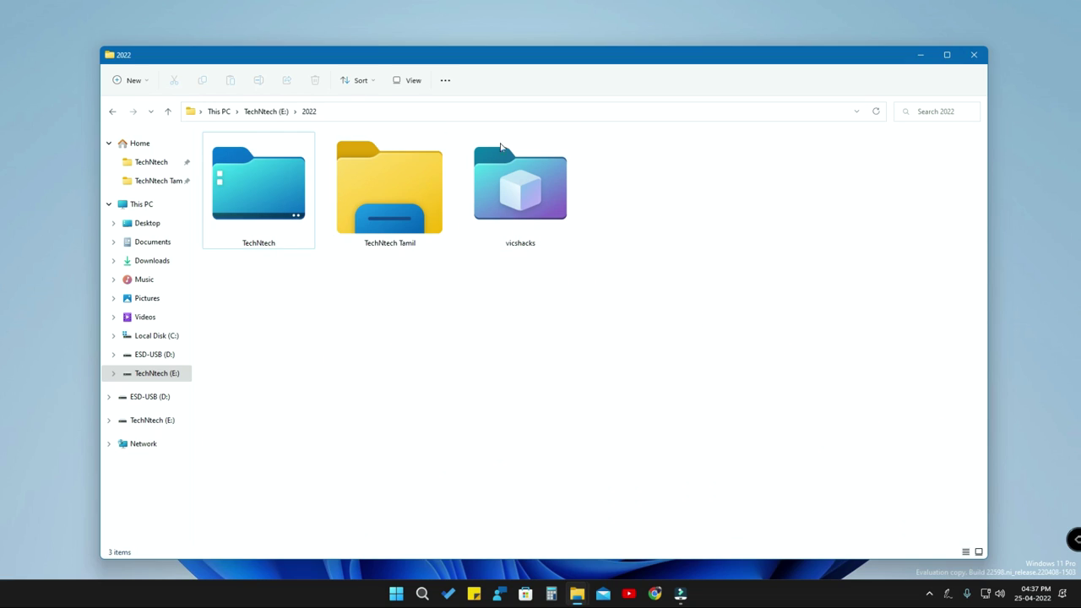
- Create a new folder in 2022 and keep its default name 'New folder'
{"action": "right_click", "coordinate": [678, 194]}
{"action": "mouse_move", "coordinate": [741, 336]}
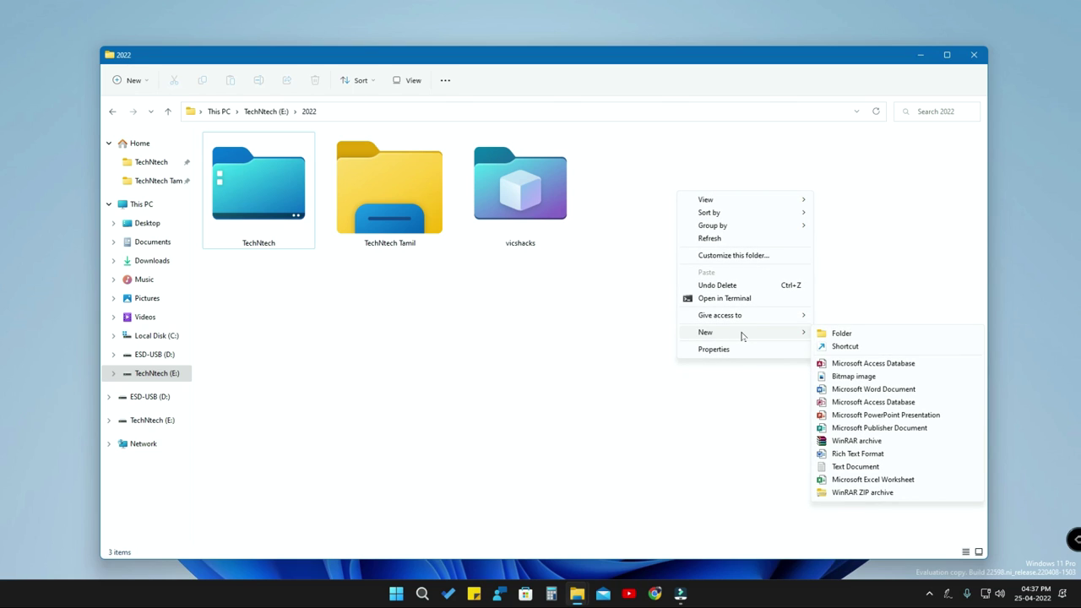
{"action": "left_click", "coordinate": [841, 333]}
{"action": "left_click", "coordinate": [299, 292]}
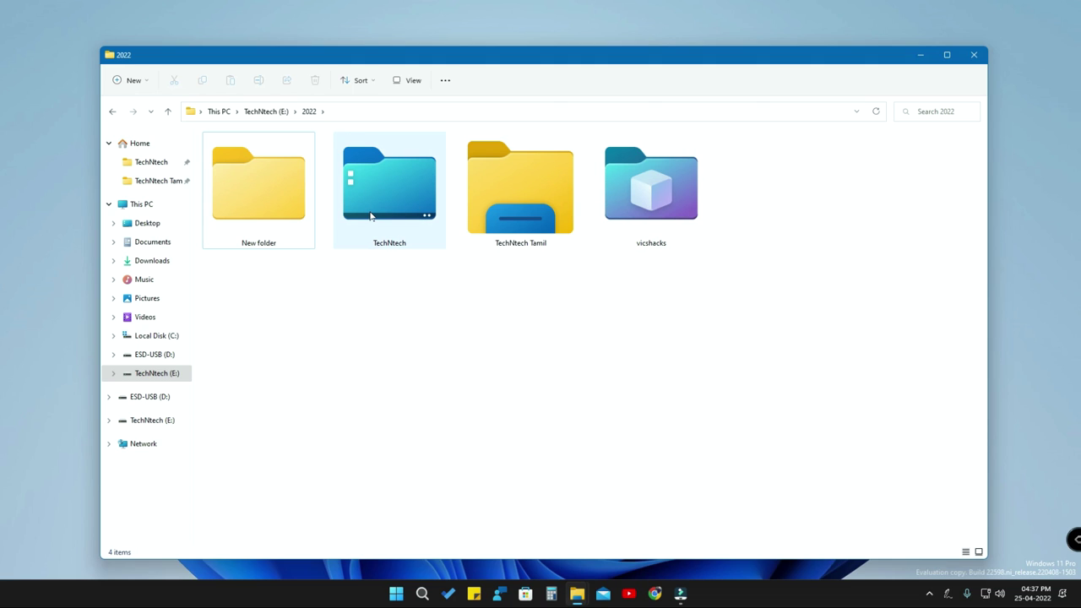
- Bring the Windows 11 folder icons window on Local Disk (C:) forward and move it higher
{"action": "mouse_move", "coordinate": [579, 595]}
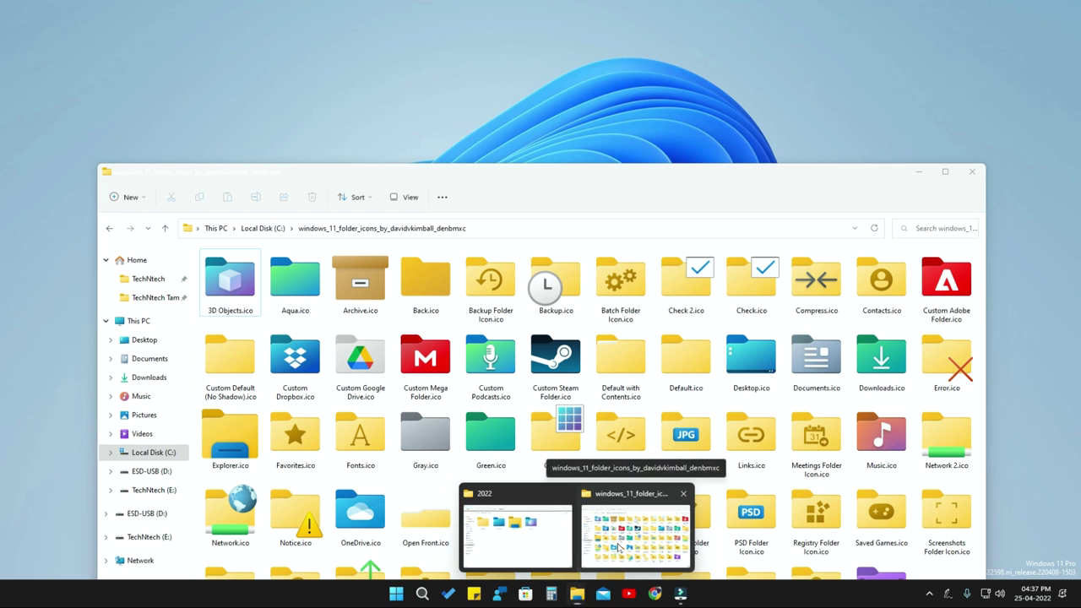
{"action": "left_click", "coordinate": [614, 572]}
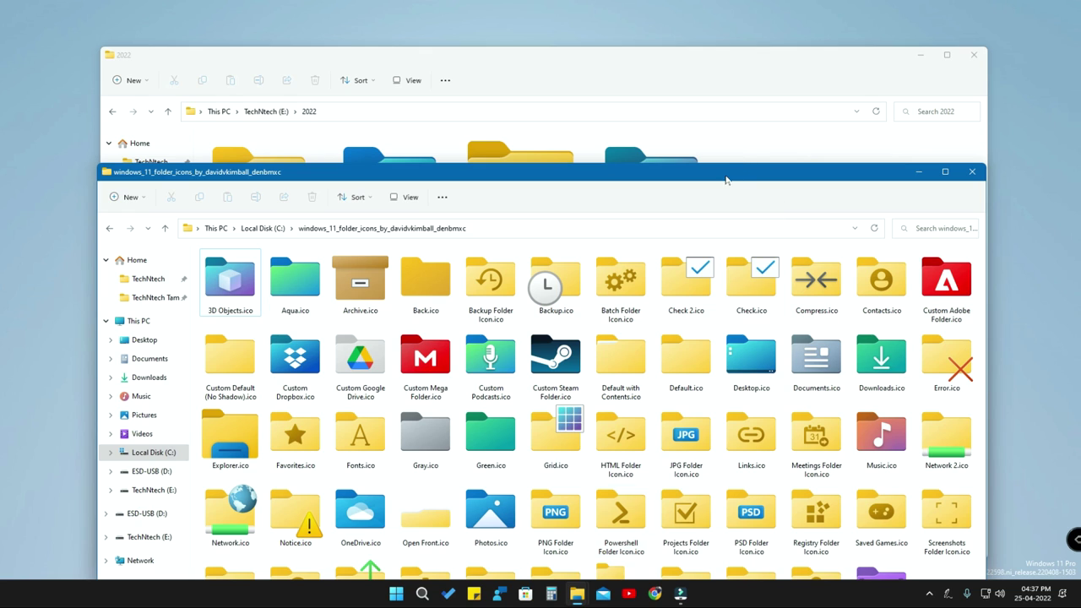
{"action": "left_click_drag", "start_coordinate": [727, 180], "coordinate": [722, 61]}
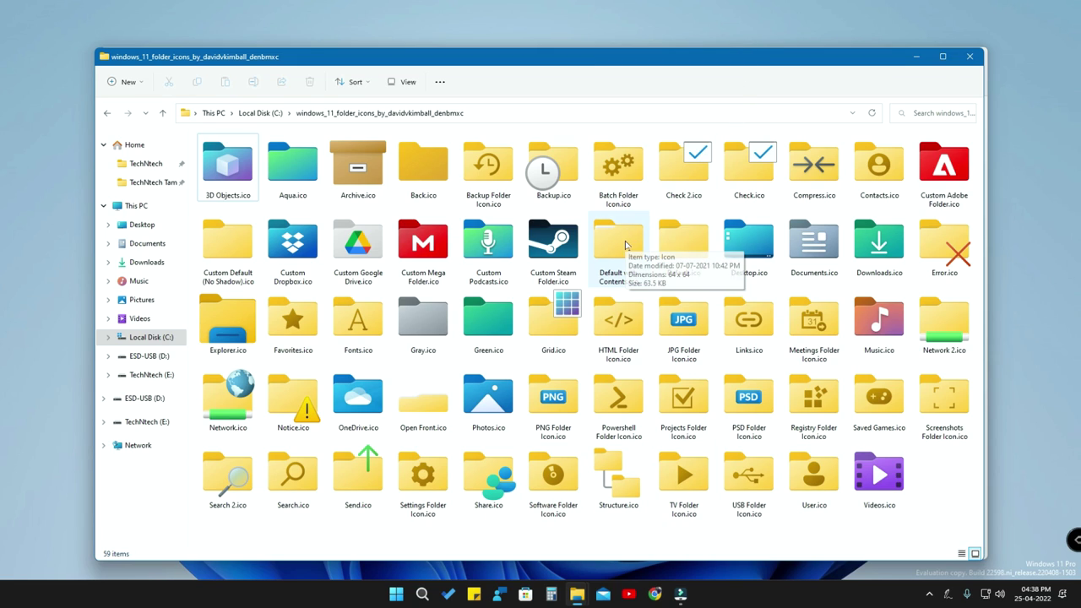
{"action": "left_click", "coordinate": [262, 113]}
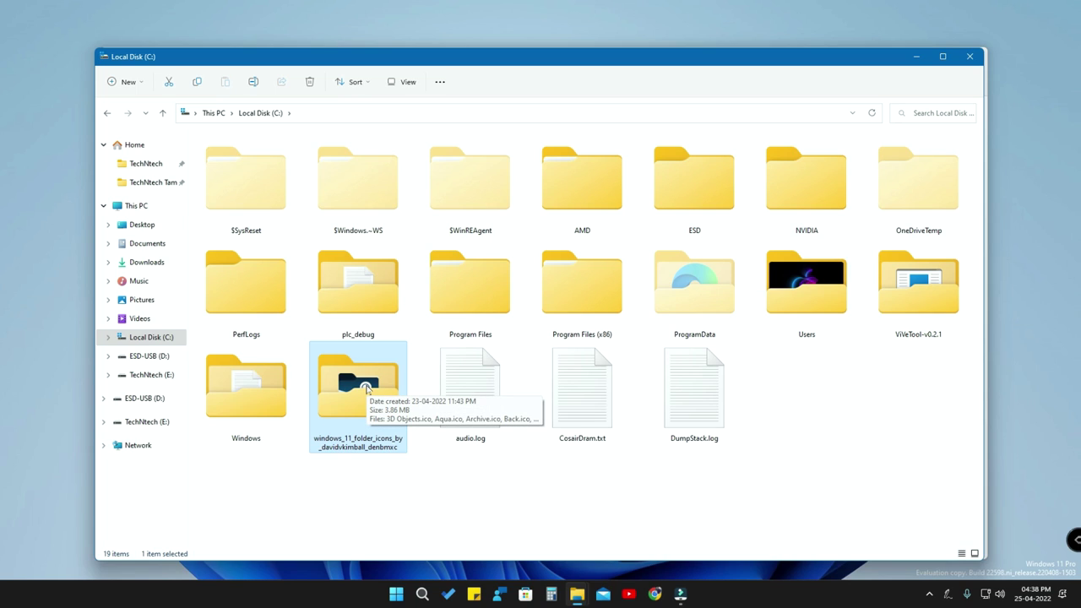
{"action": "left_click_drag", "start_coordinate": [623, 60], "coordinate": [614, 324]}
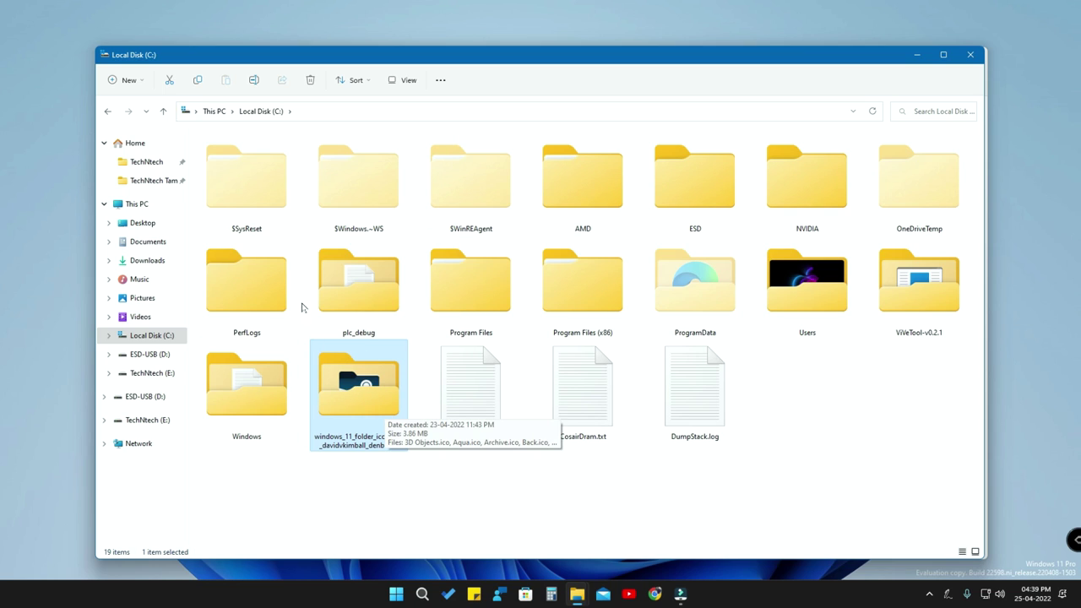
{"action": "double_click", "coordinate": [358, 382]}
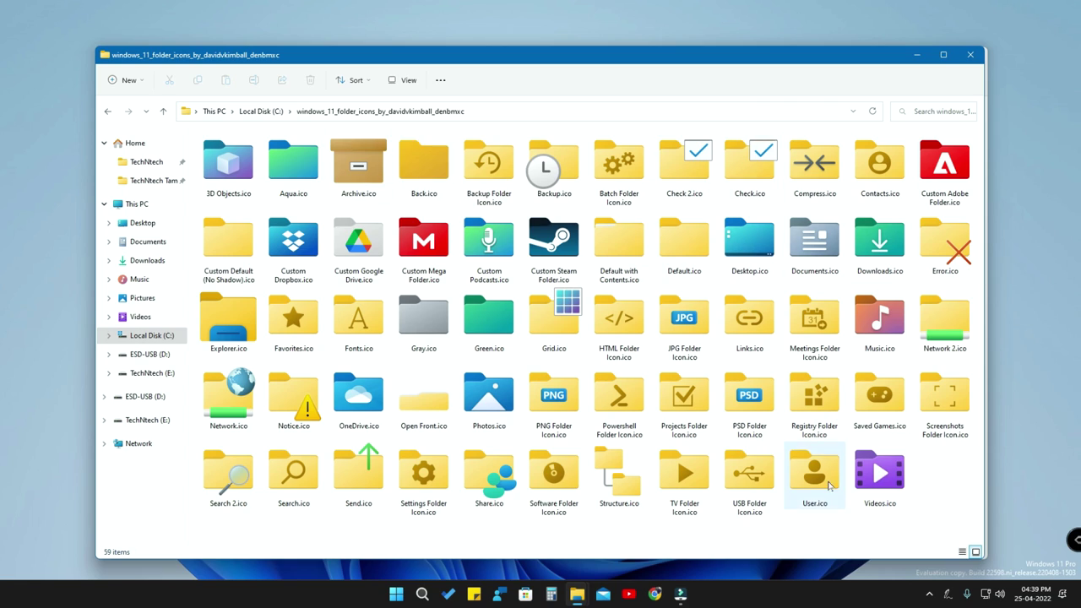
- Minimize the icons window and select New folder in the 2022 window
{"action": "left_click", "coordinate": [918, 55]}
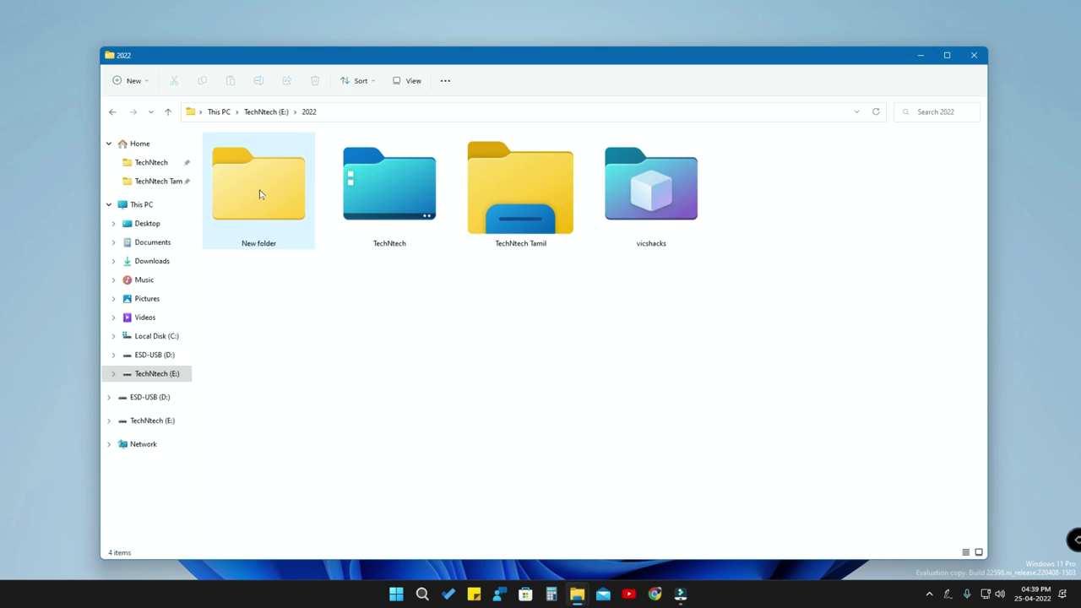
{"action": "left_click_drag", "start_coordinate": [259, 194], "coordinate": [749, 195]}
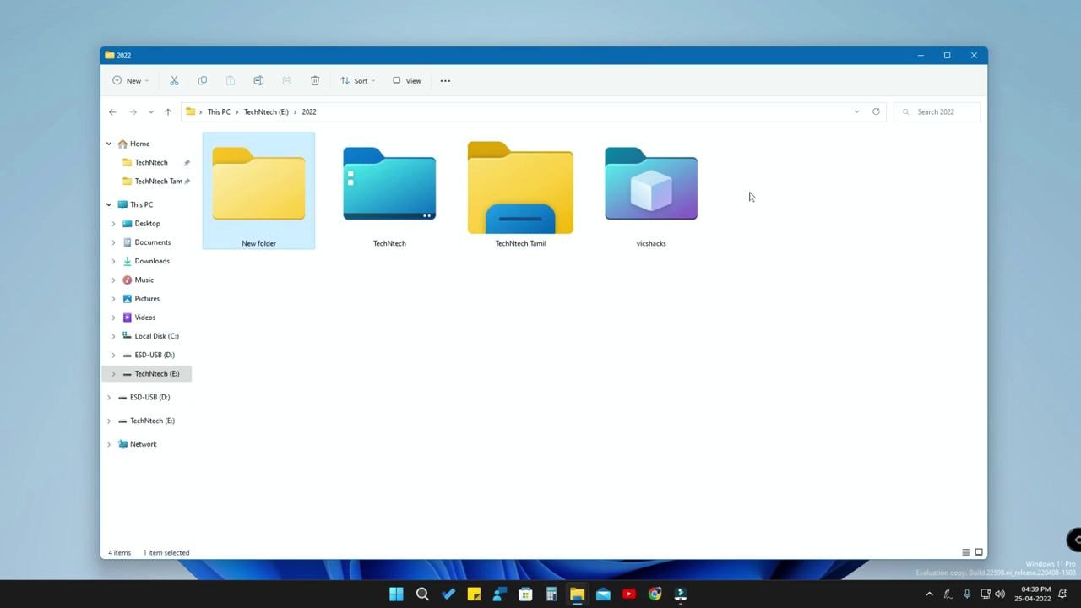
{"action": "right_click", "coordinate": [271, 199]}
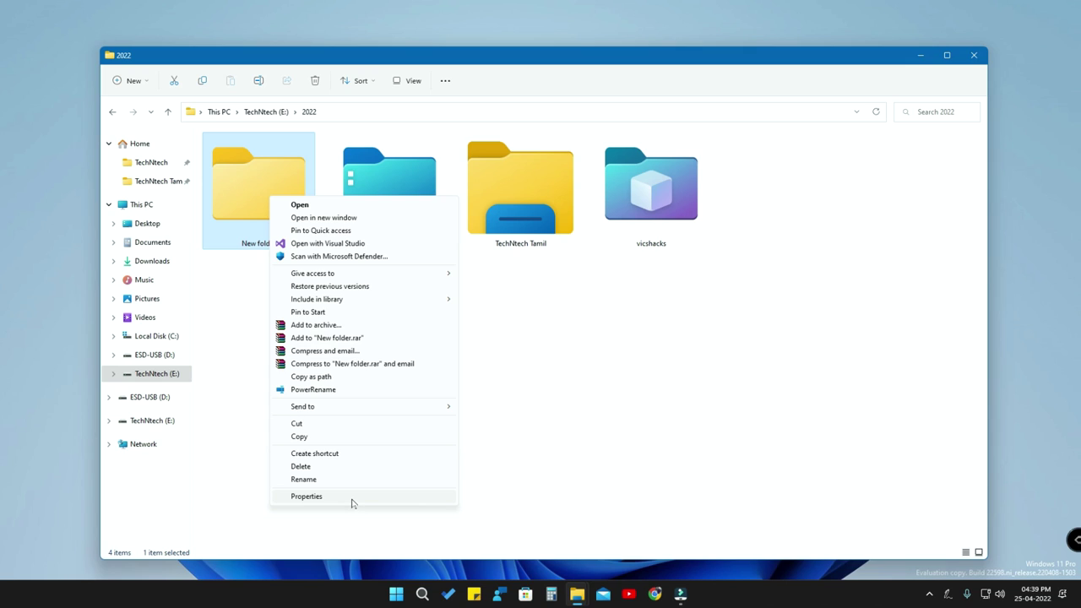
{"action": "left_click", "coordinate": [306, 496]}
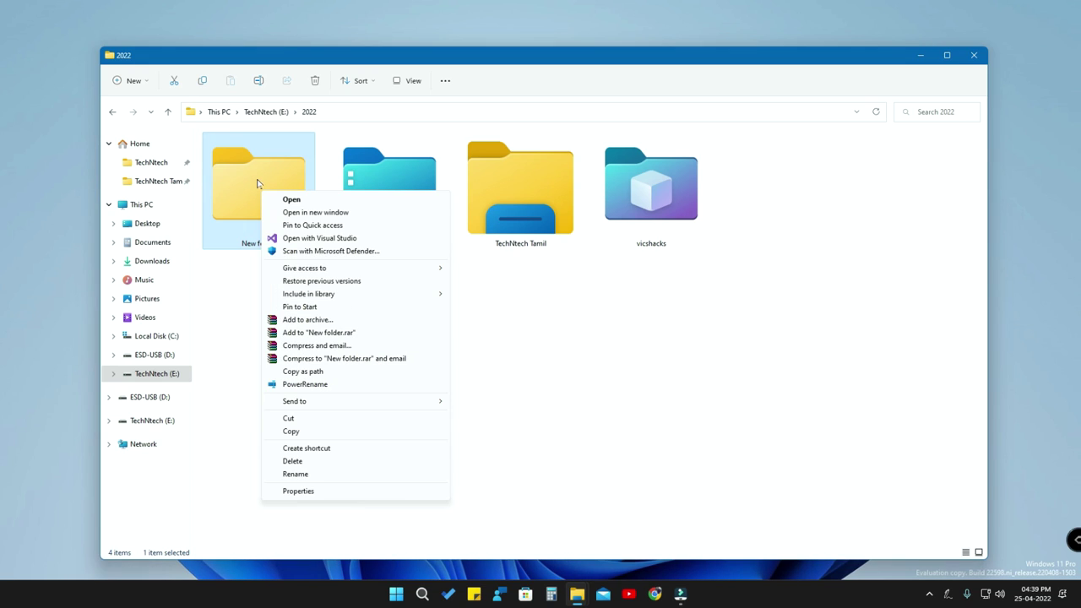
{"action": "left_click", "coordinate": [254, 181]}
{"action": "right_click", "coordinate": [251, 180]}
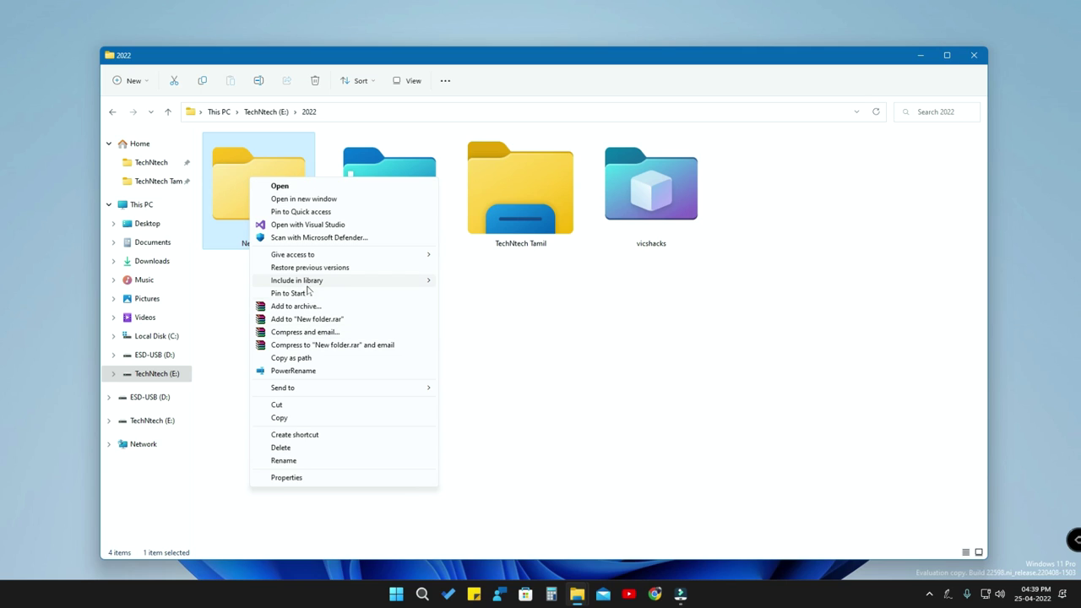
{"action": "mouse_move", "coordinate": [309, 284]}
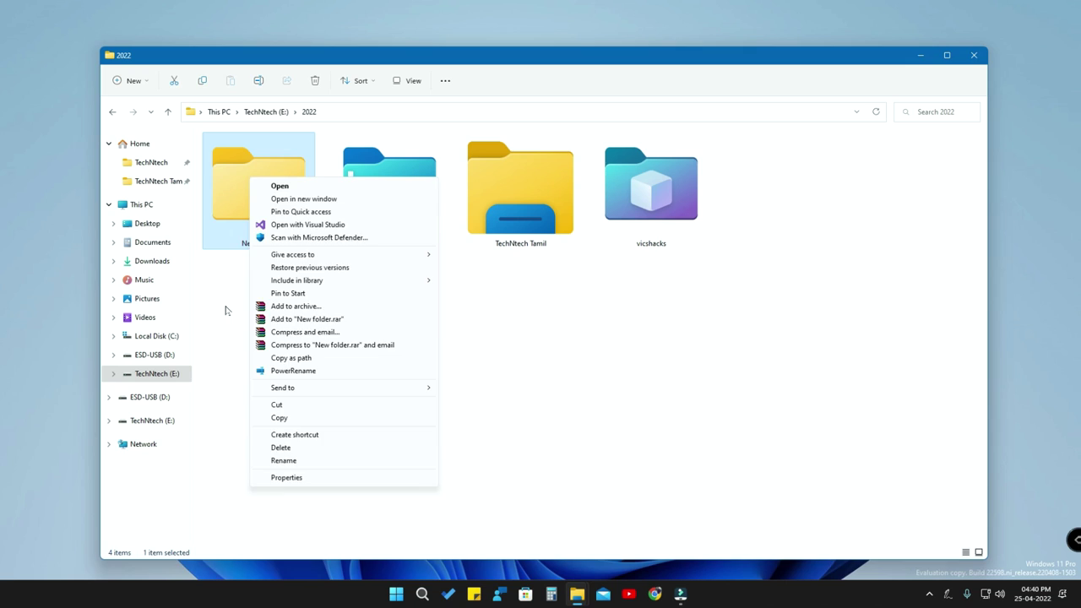
- Open New folder's Properties and reach the Change Icon chooser listing SHELL32.dll icons
{"action": "left_click", "coordinate": [225, 309]}
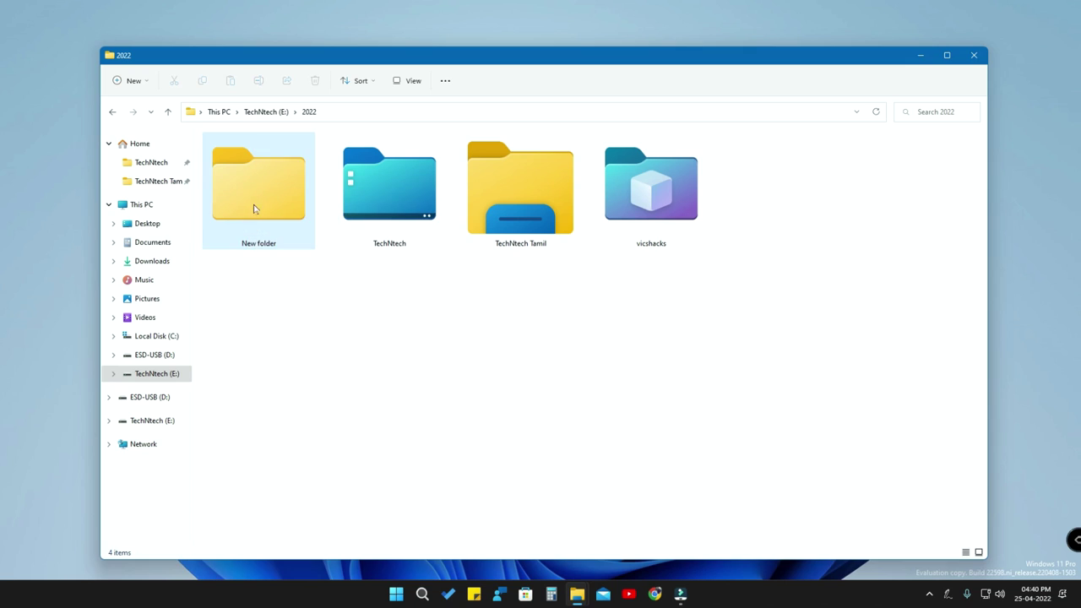
{"action": "right_click", "coordinate": [254, 209]}
{"action": "left_click", "coordinate": [225, 176]}
{"action": "right_click", "coordinate": [223, 177]}
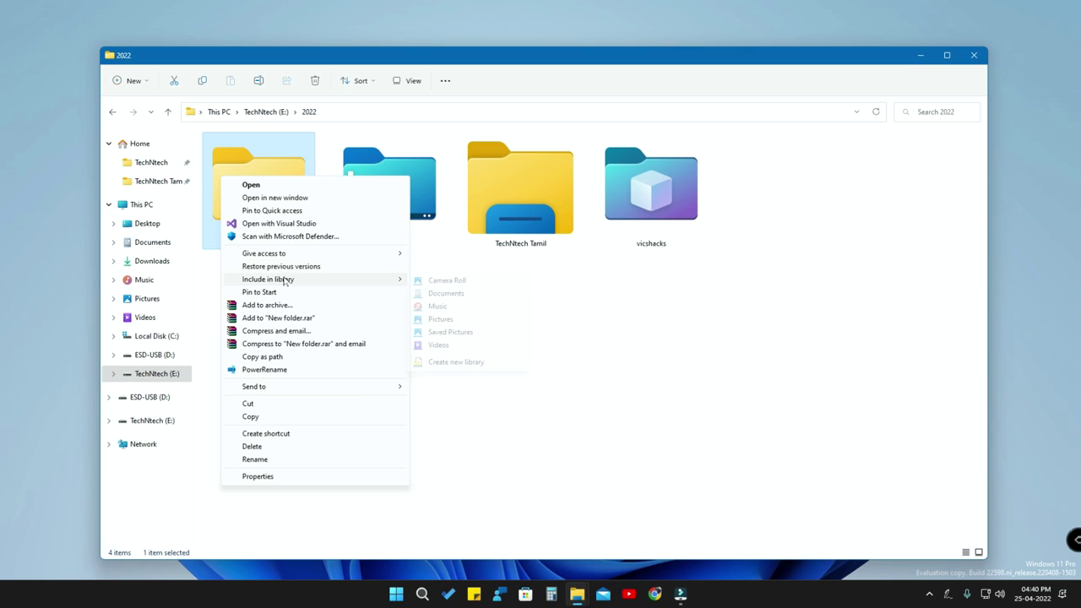
{"action": "left_click", "coordinate": [664, 342]}
{"action": "right_click", "coordinate": [261, 203]}
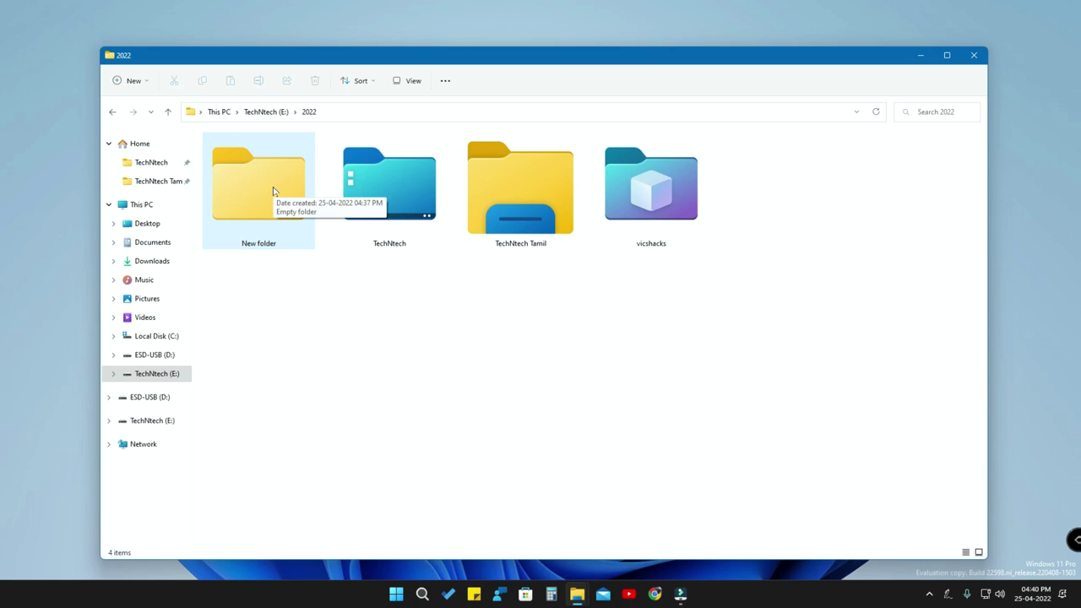
{"action": "right_click", "coordinate": [260, 188]}
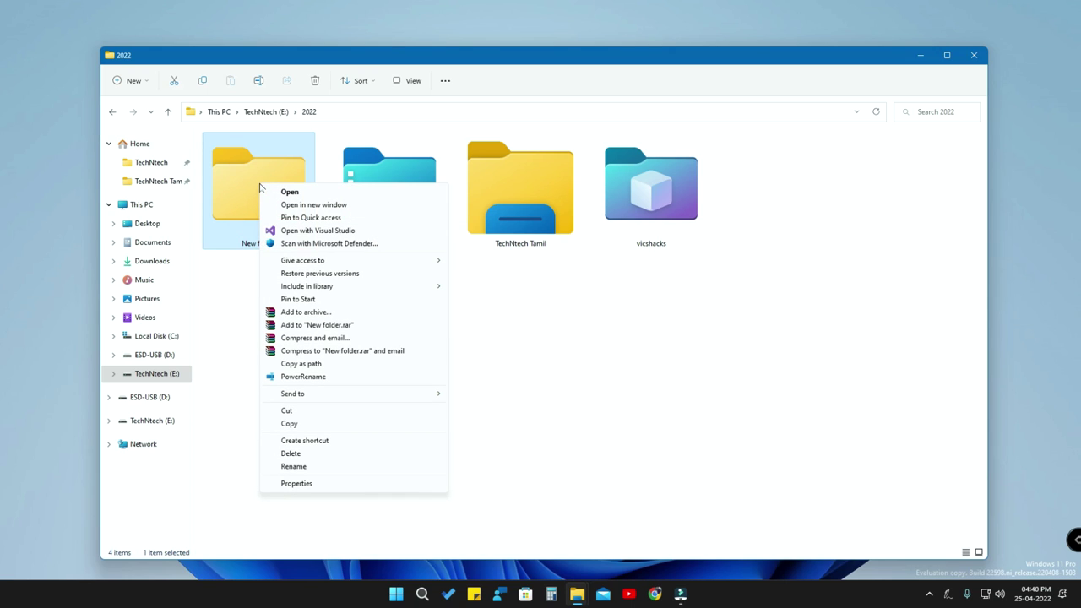
{"action": "left_click", "coordinate": [318, 488]}
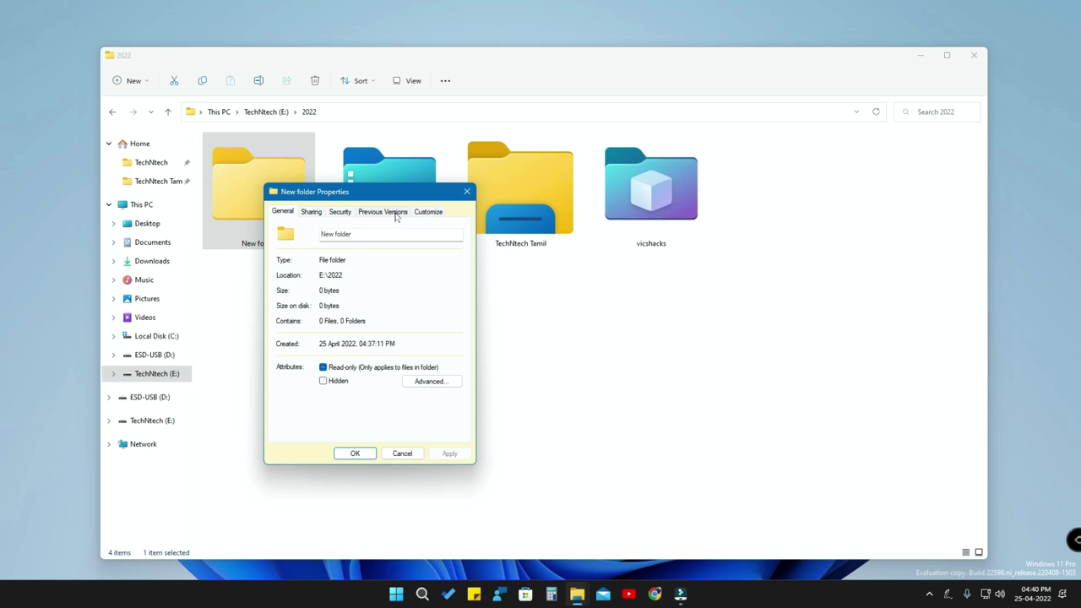
{"action": "left_click", "coordinate": [435, 213]}
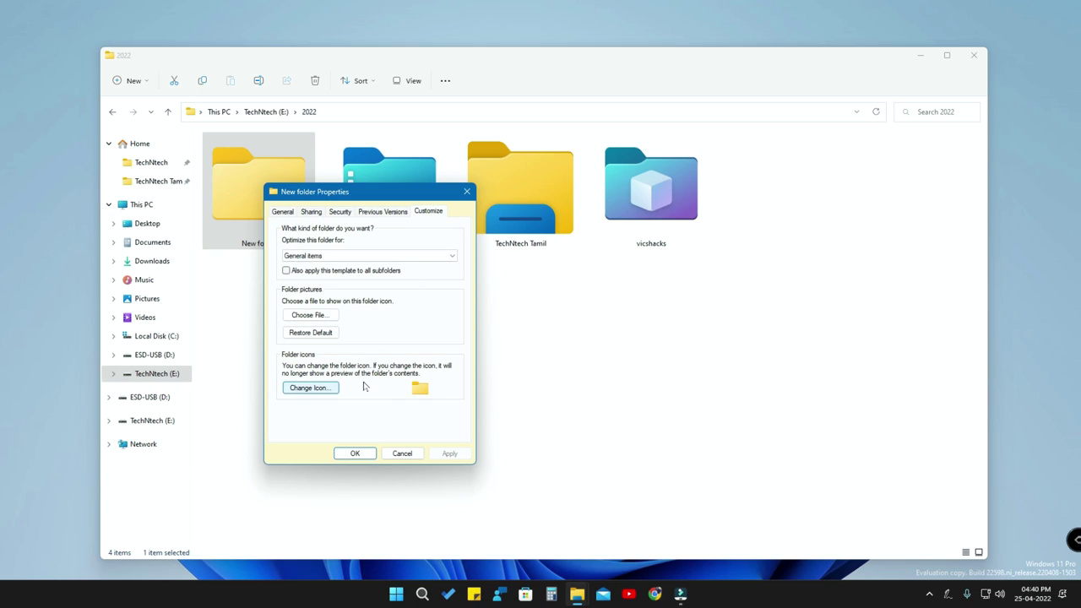
{"action": "left_click", "coordinate": [307, 389]}
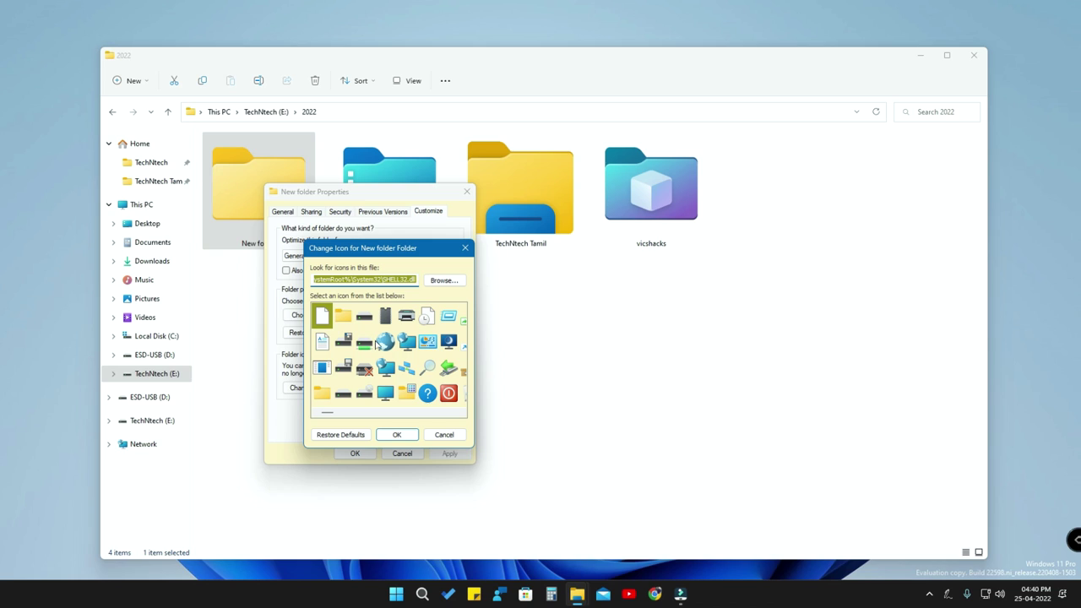
{"action": "scroll", "coordinate": [440, 356], "scroll_direction": "down", "scroll_amount": 3}
{"action": "scroll", "coordinate": [438, 382], "scroll_direction": "up", "scroll_amount": 3}
- Browse to the windows_11 folder icons folder on Local Disk (C:) and select Green.ico
{"action": "left_click", "coordinate": [443, 281]}
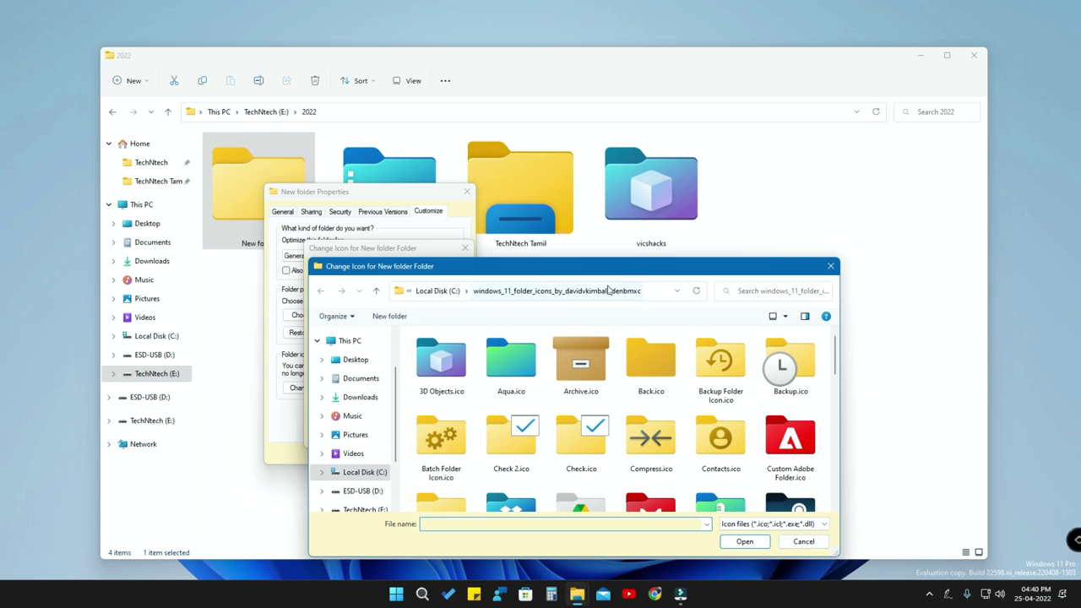
{"action": "left_click_drag", "start_coordinate": [626, 268], "coordinate": [615, 189]}
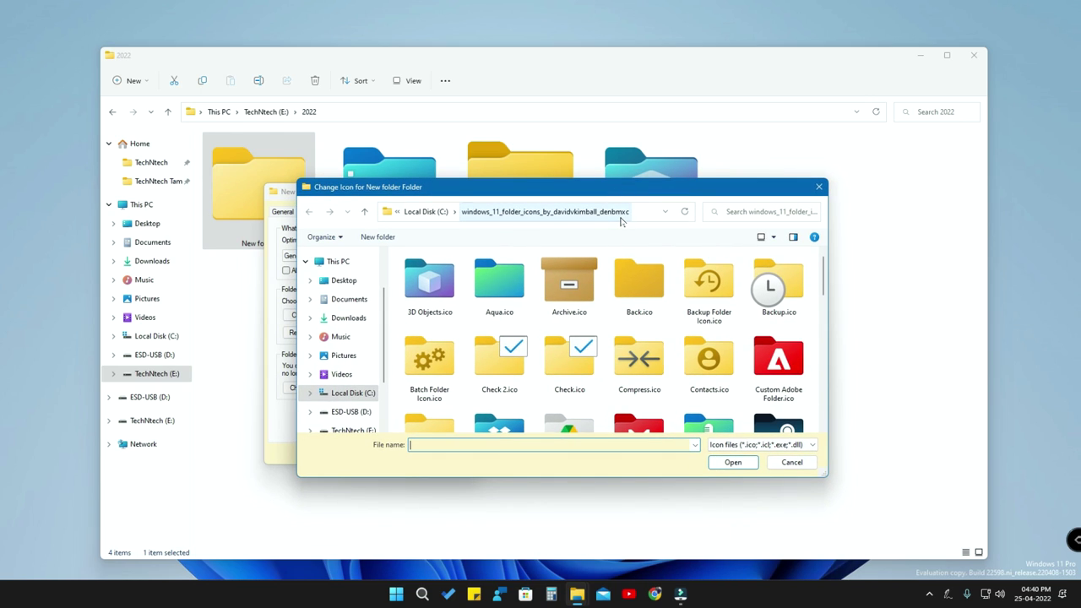
{"action": "left_click", "coordinate": [426, 211]}
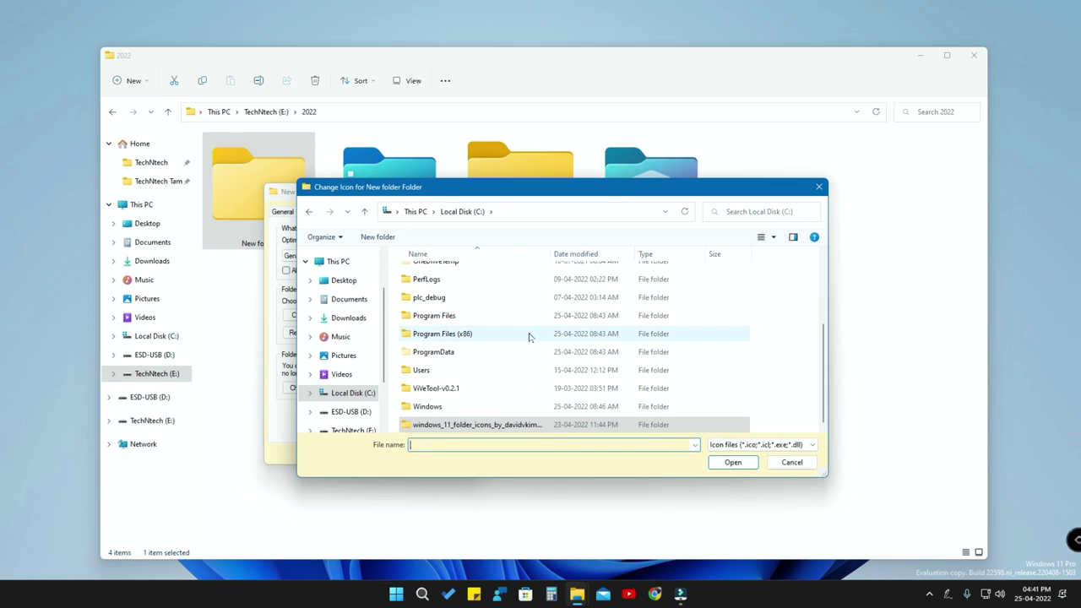
{"action": "left_click", "coordinate": [488, 429]}
{"action": "double_click", "coordinate": [488, 429]}
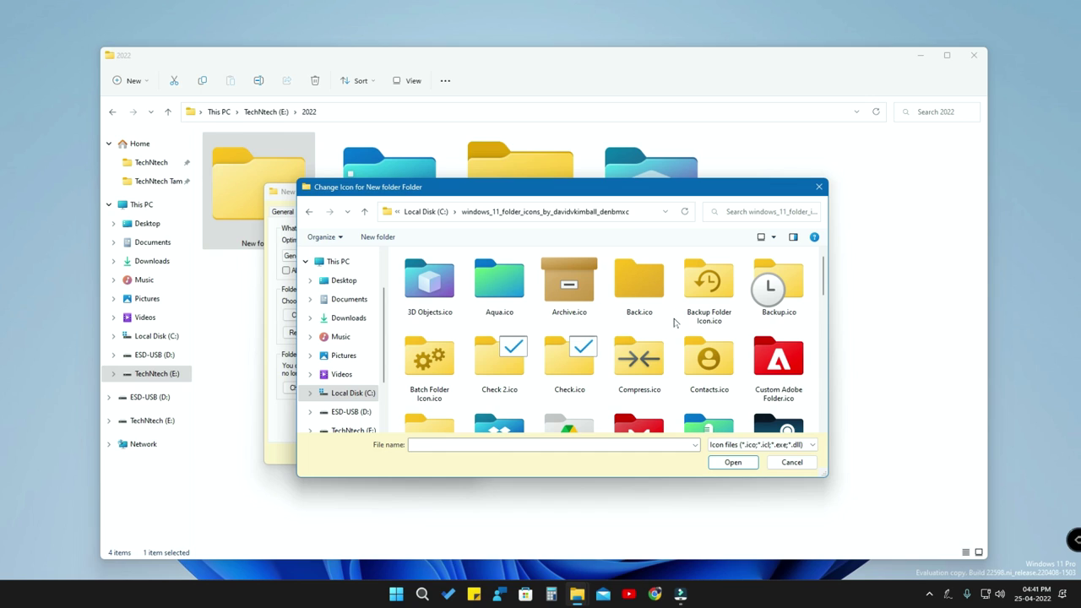
{"action": "scroll", "coordinate": [675, 325], "scroll_direction": "down", "scroll_amount": 3}
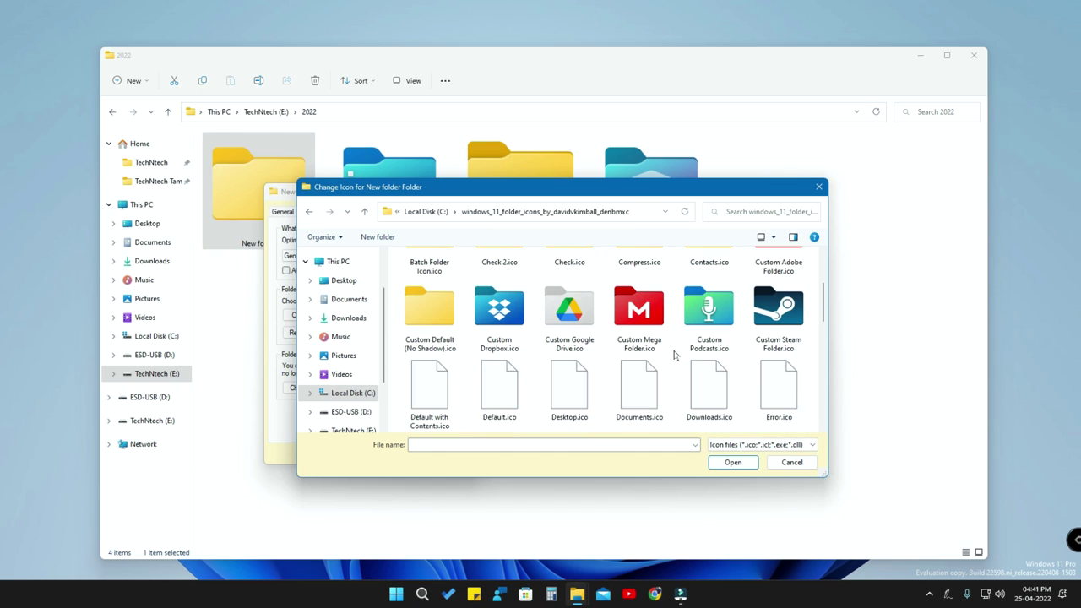
{"action": "scroll", "coordinate": [568, 380], "scroll_direction": "down", "scroll_amount": 3}
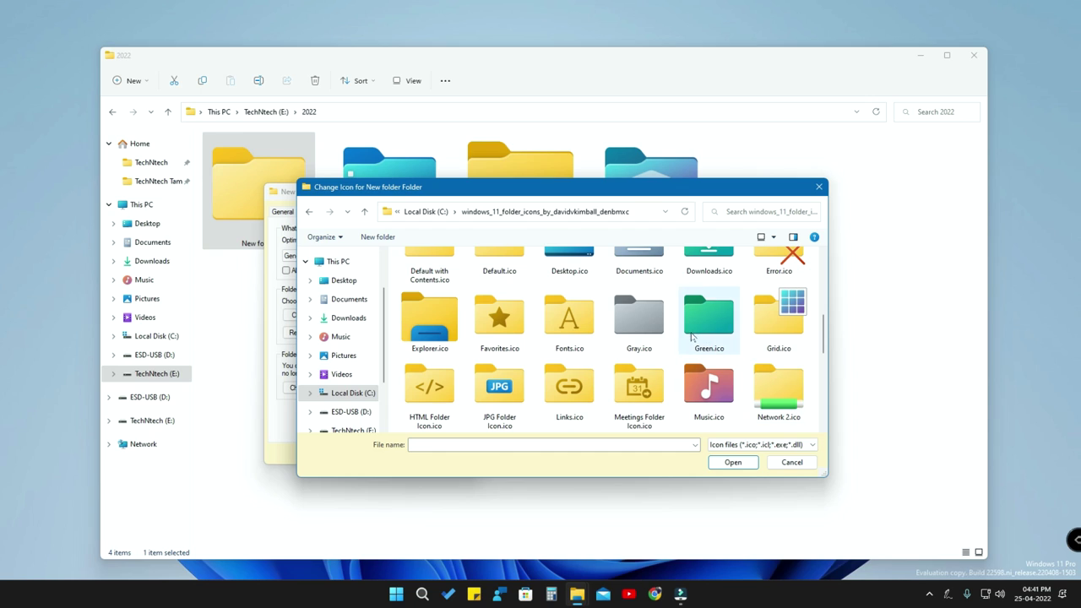
{"action": "left_click", "coordinate": [717, 319]}
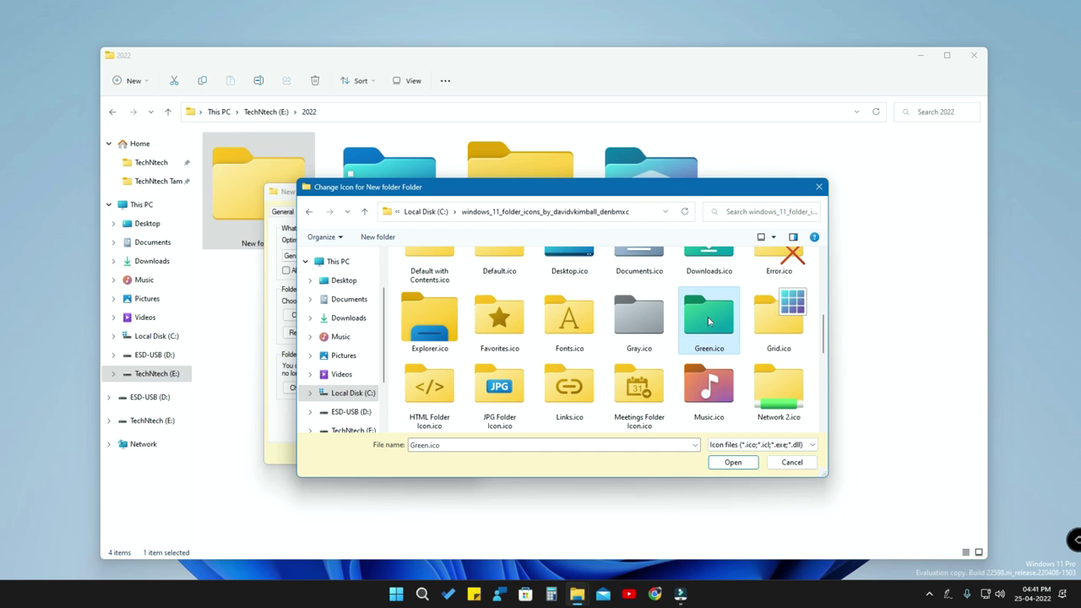
- Confirm Green.ico as New folder's icon, apply it, and close the Properties dialog
{"action": "left_click", "coordinate": [732, 462]}
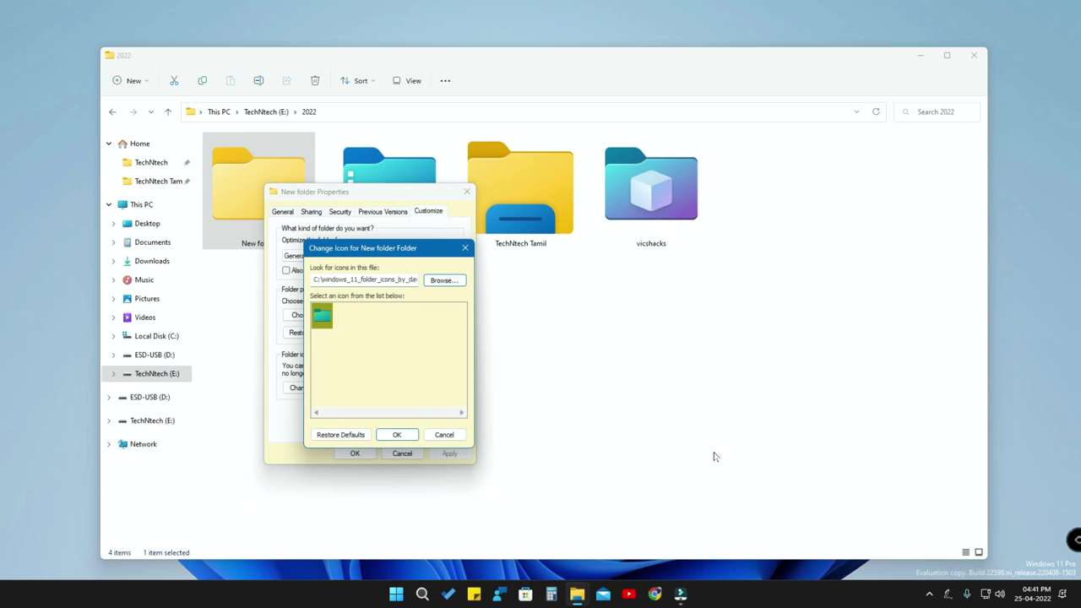
{"action": "left_click", "coordinate": [395, 434]}
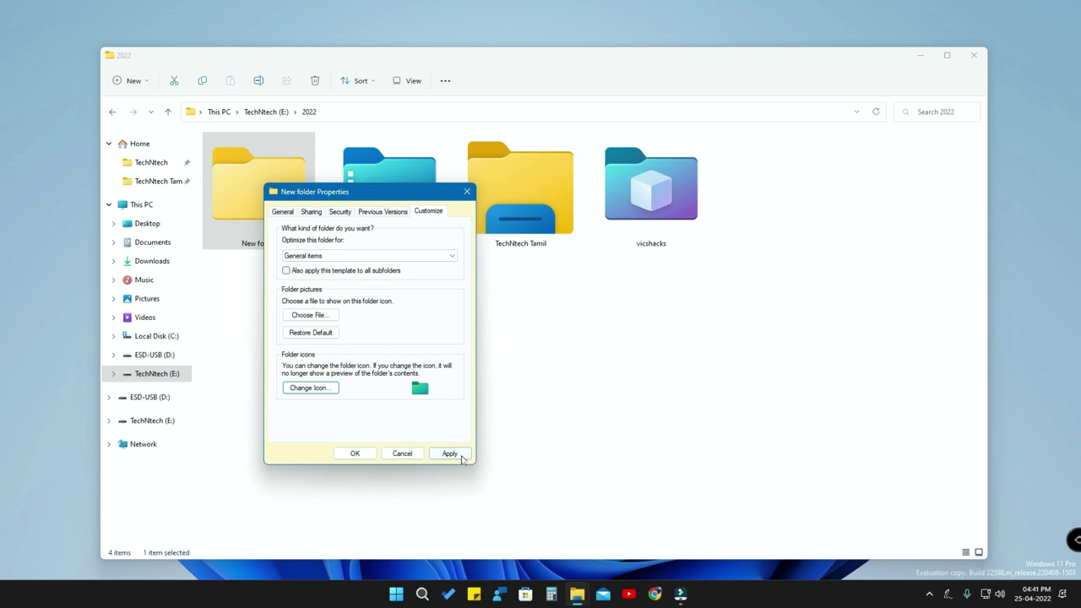
{"action": "left_click", "coordinate": [450, 453]}
{"action": "left_click", "coordinate": [356, 454]}
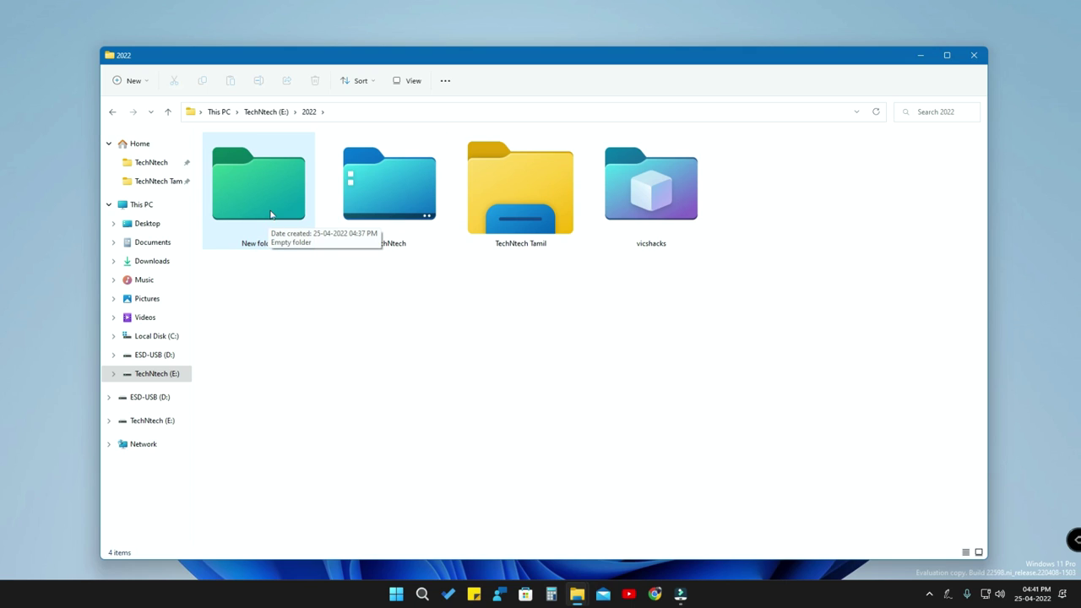
{"action": "right_click", "coordinate": [636, 332]}
{"action": "left_click", "coordinate": [673, 380]}
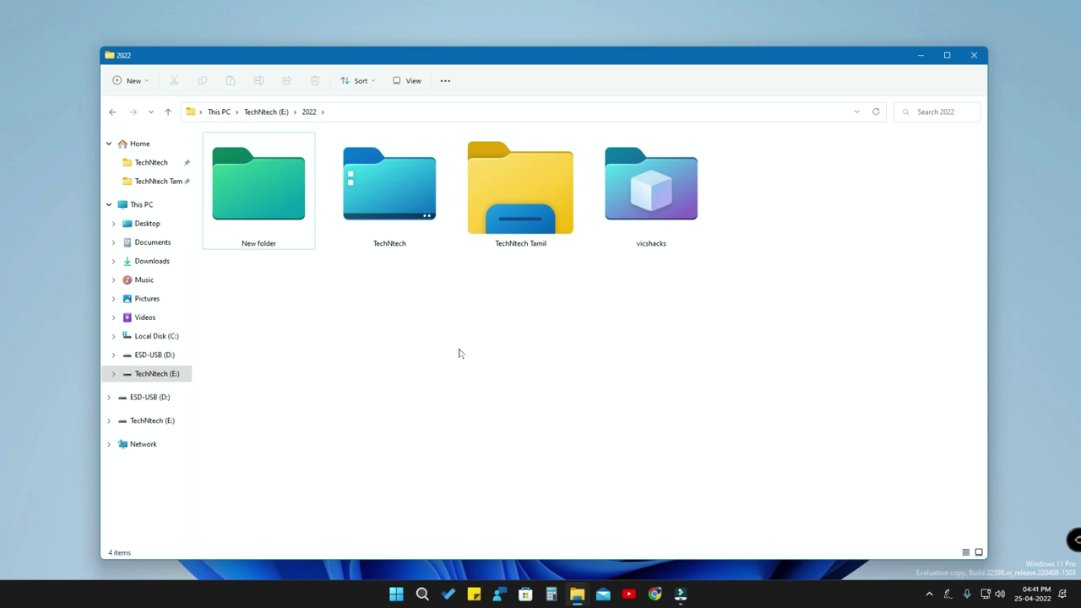